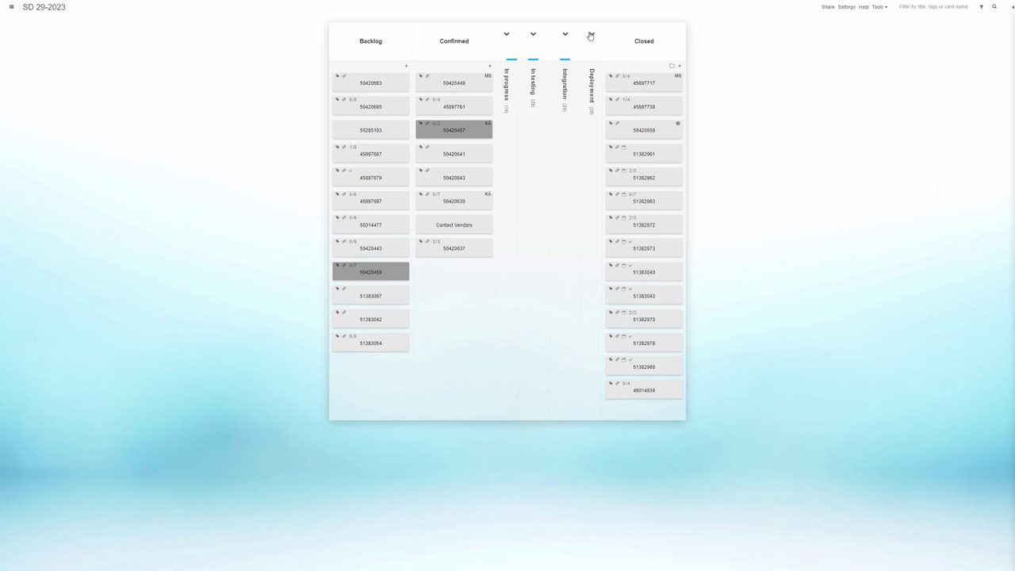
# Expand the In progress, In testing, Integration and Deployment stages and collapse the In progress Buffer
pyautogui.click(504, 34)
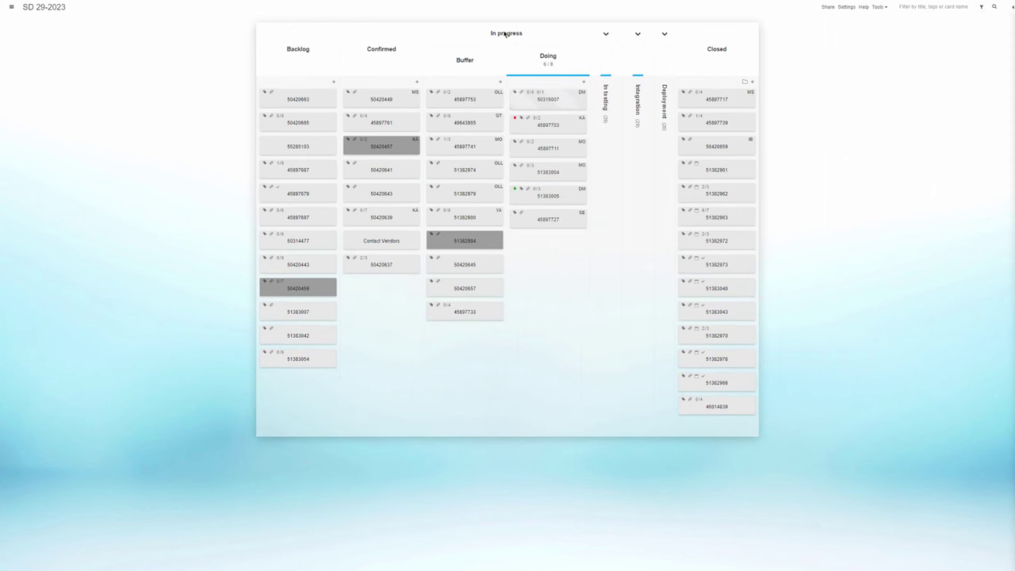
pyautogui.click(605, 34)
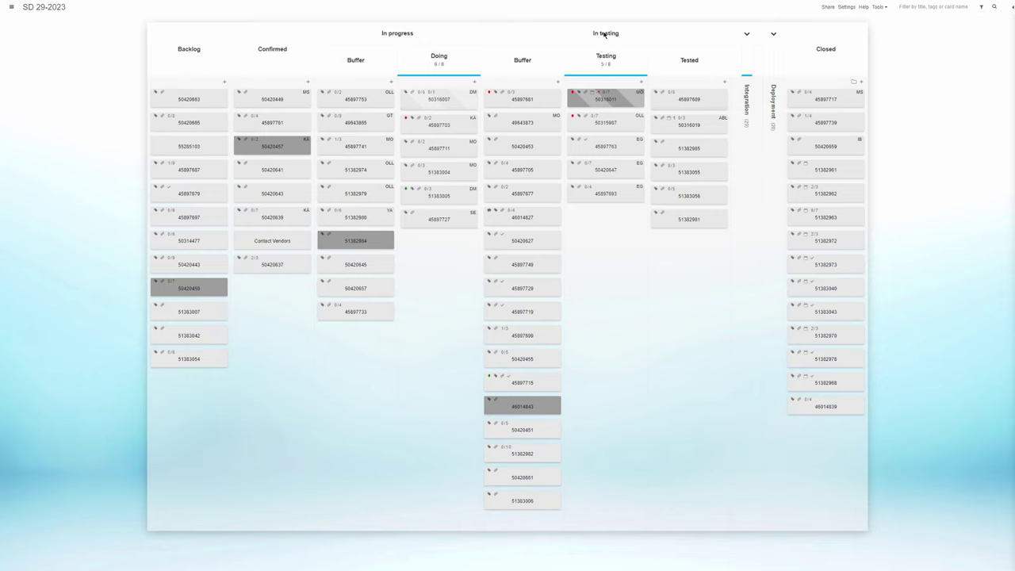
pyautogui.click(746, 34)
pyautogui.click(846, 34)
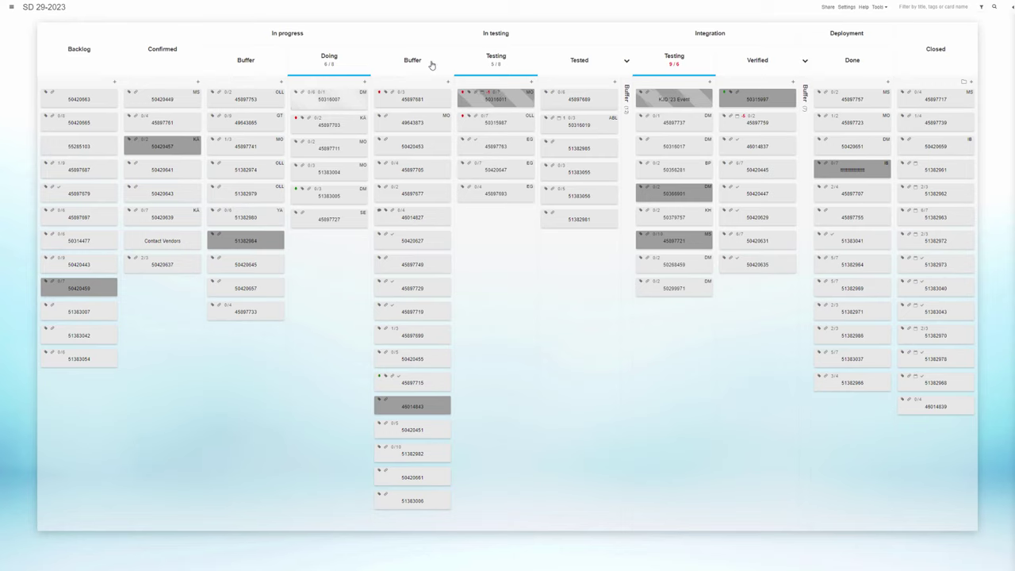
pyautogui.click(251, 62)
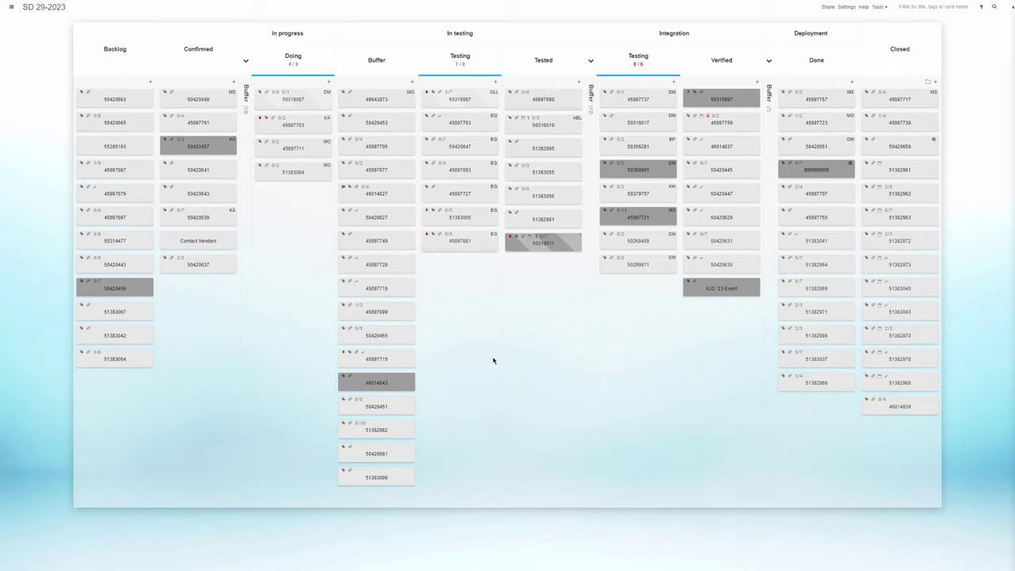
# Collapse and re-expand In testing, and expand the In progress Buffer and Deployment Buffer columns
pyautogui.click(463, 35)
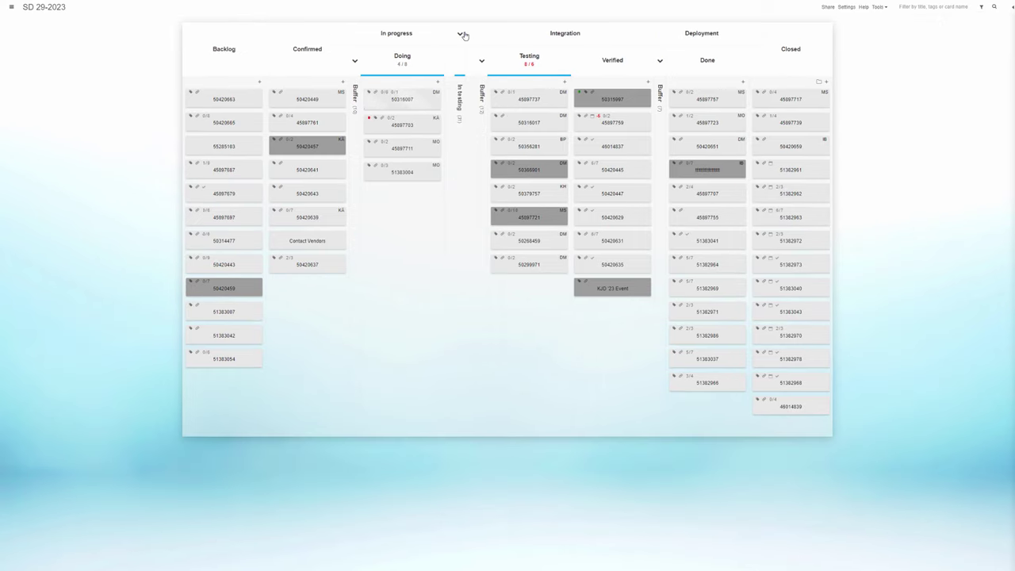
pyautogui.click(355, 100)
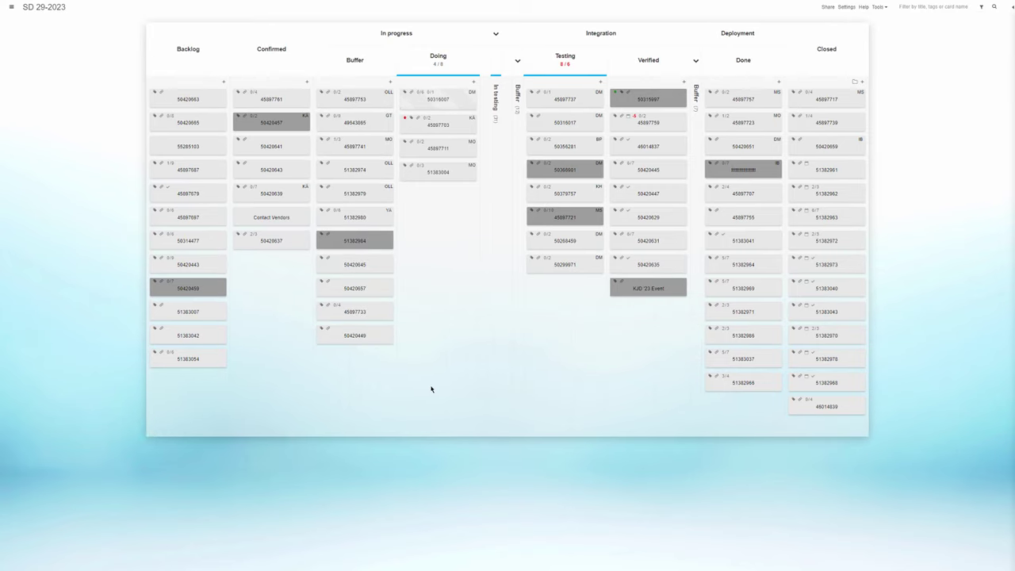
pyautogui.click(496, 34)
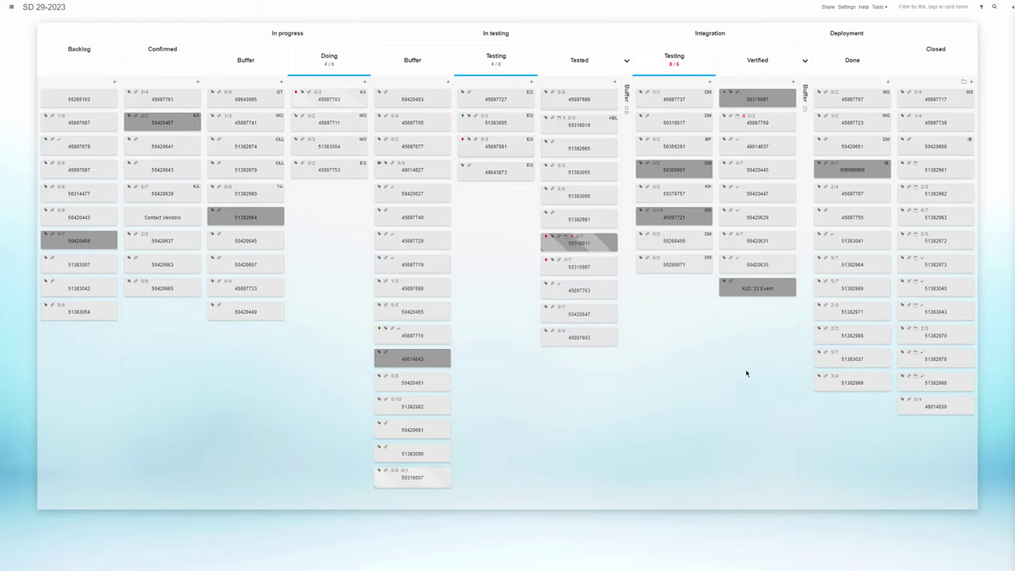
pyautogui.click(803, 100)
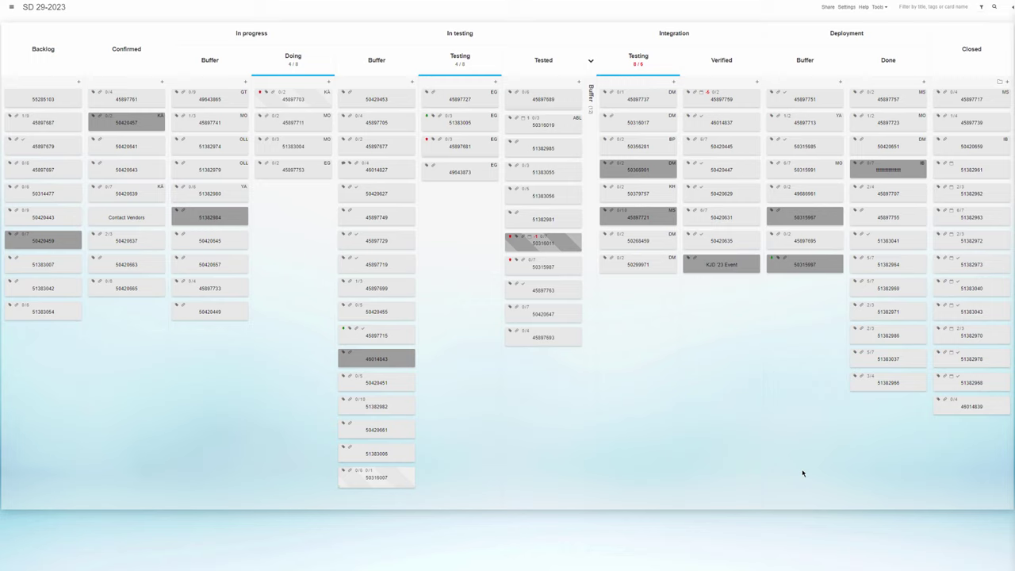
# Collapse the Deployment, Integration and In progress stages
pyautogui.click(845, 35)
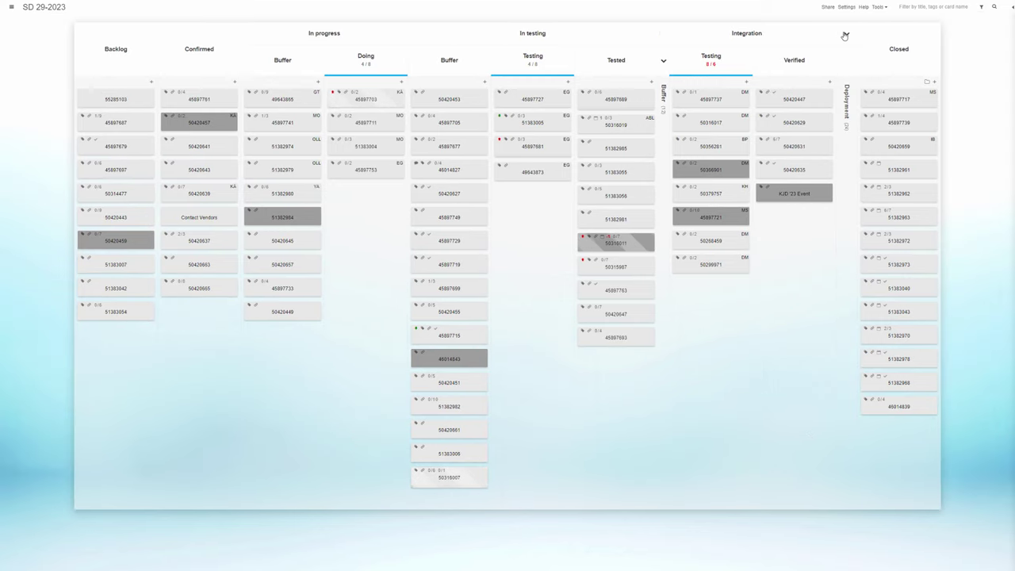
pyautogui.click(757, 35)
pyautogui.click(407, 36)
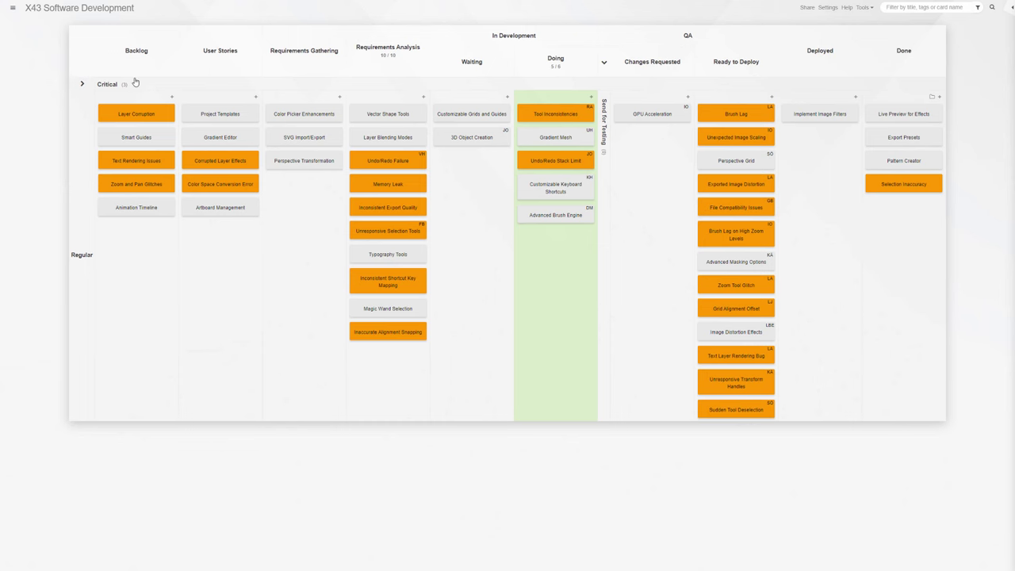
# Show the Critical lane and Send for Testing column, move Vector Shape Tools to Waiting, and open Tool Inconsistencies' options
pyautogui.click(135, 83)
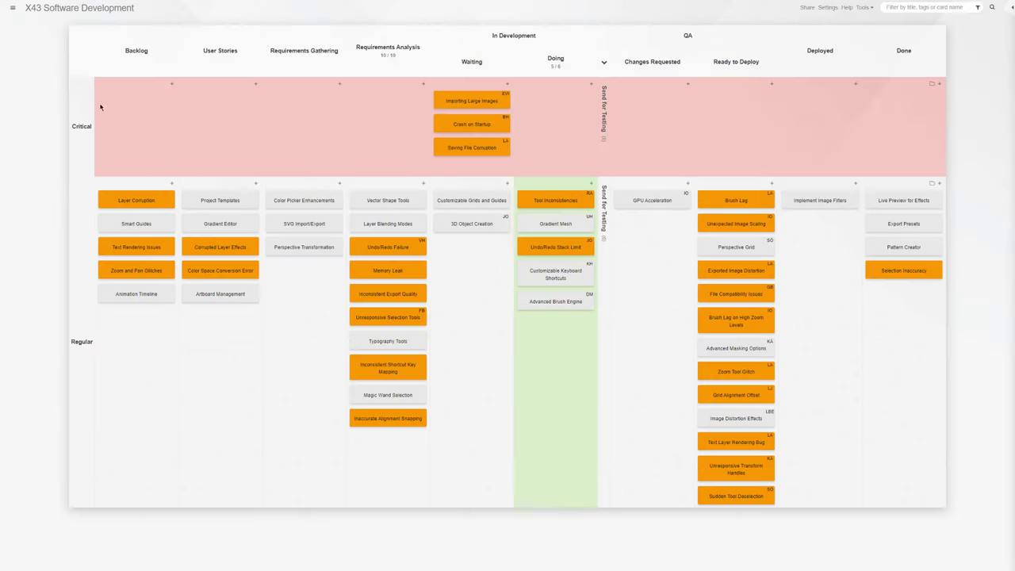
pyautogui.click(607, 103)
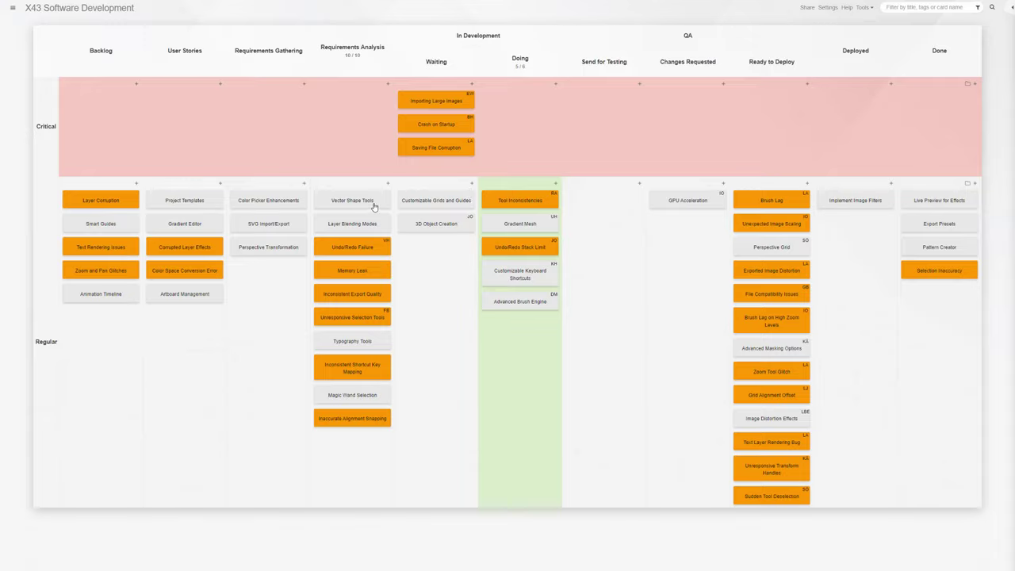
pyautogui.moveTo(374, 206); pyautogui.dragTo(443, 274)
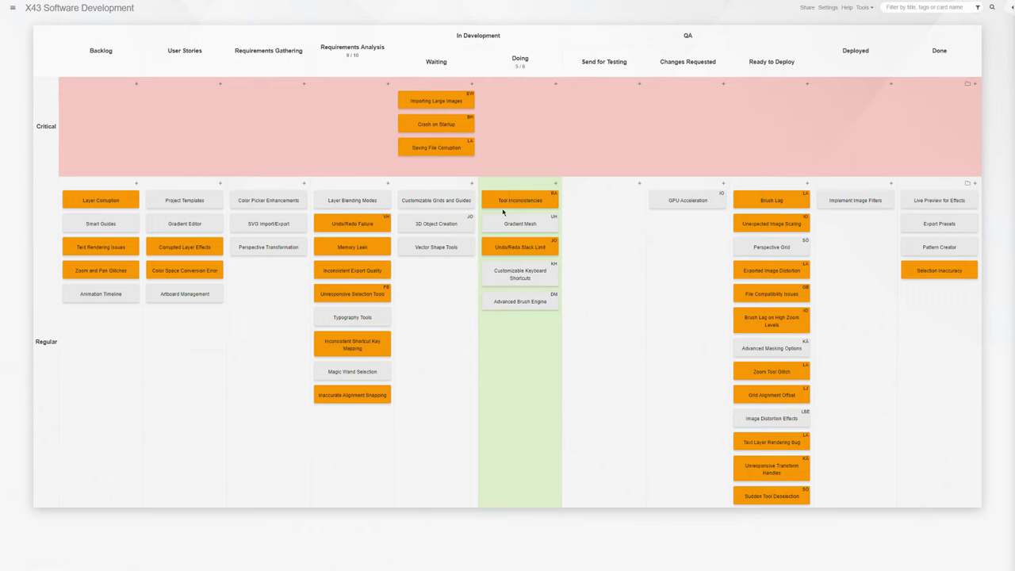
pyautogui.rightClick(517, 203)
pyautogui.click(535, 225)
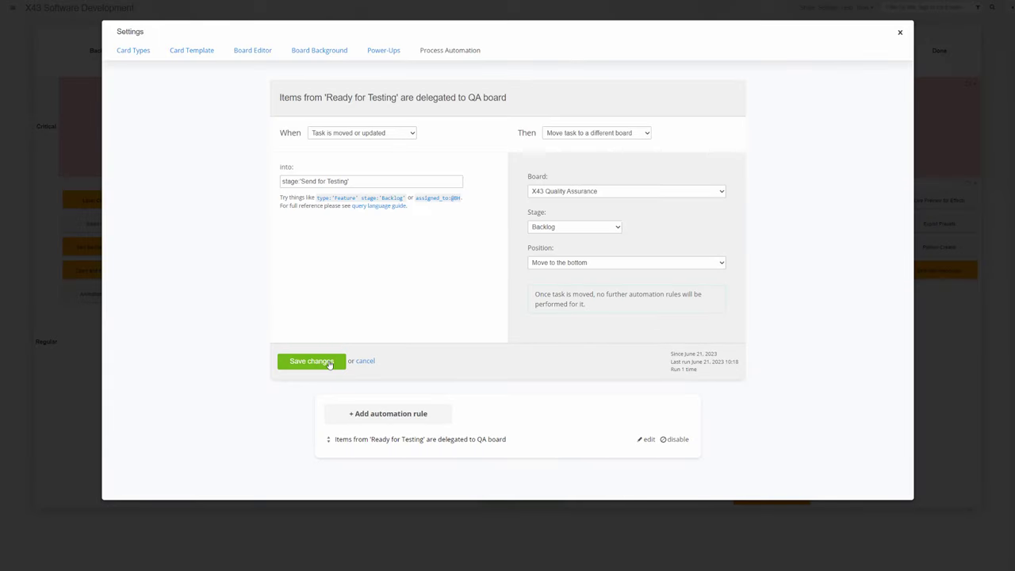
# Save the rule sending Send for Testing cards to the QA Backlog and move Tool Inconsistencies into Send for Testing
pyautogui.click(329, 363)
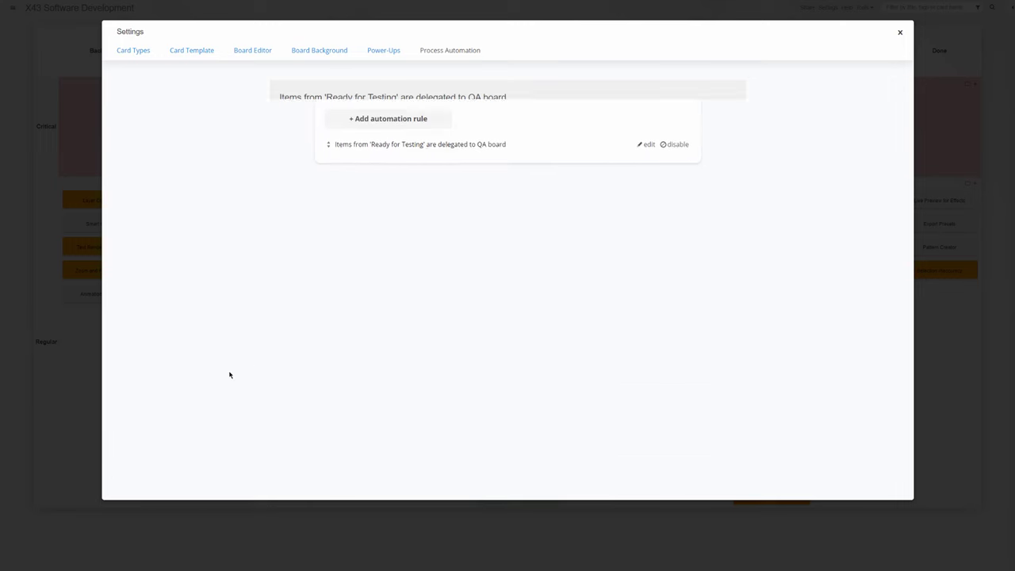
pyautogui.moveTo(558, 198); pyautogui.dragTo(604, 199)
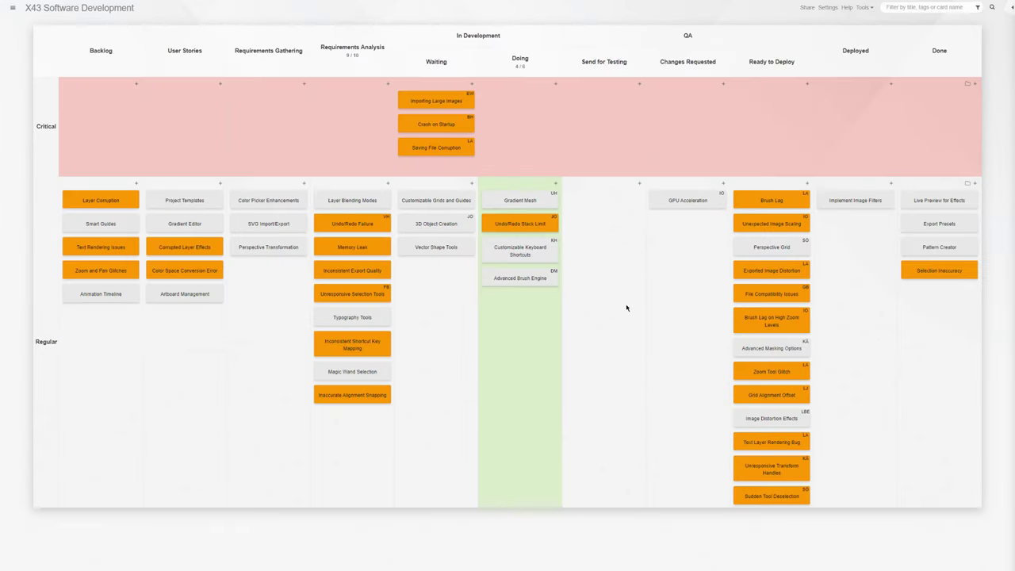
# Move Importing Large Images and Saving File Corruption into Send for Testing, then switch to X43 Quality Assurance
pyautogui.moveTo(547, 99); pyautogui.dragTo(603, 100)
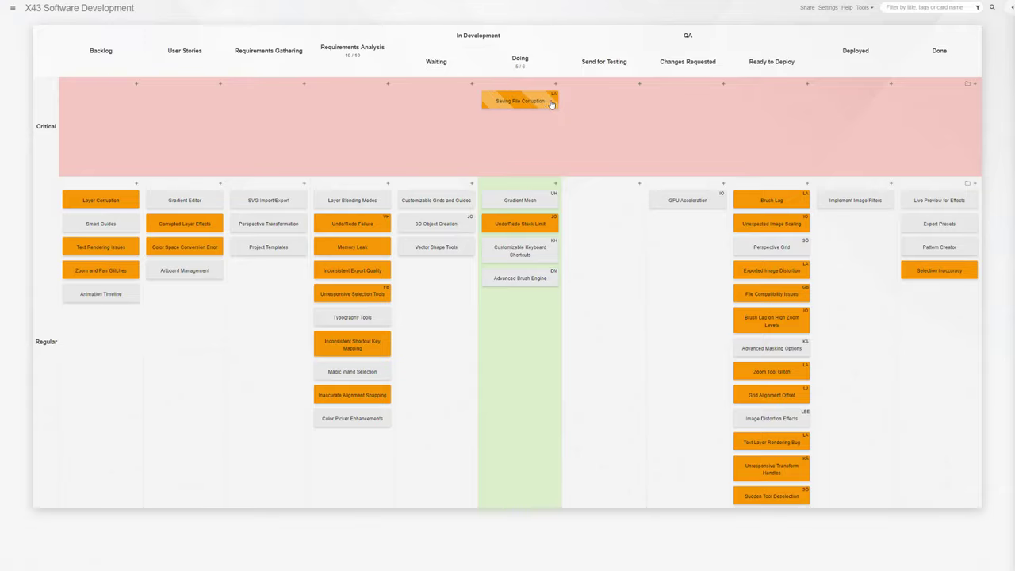
pyautogui.moveTo(550, 103); pyautogui.dragTo(565, 144)
pyautogui.click(12, 7)
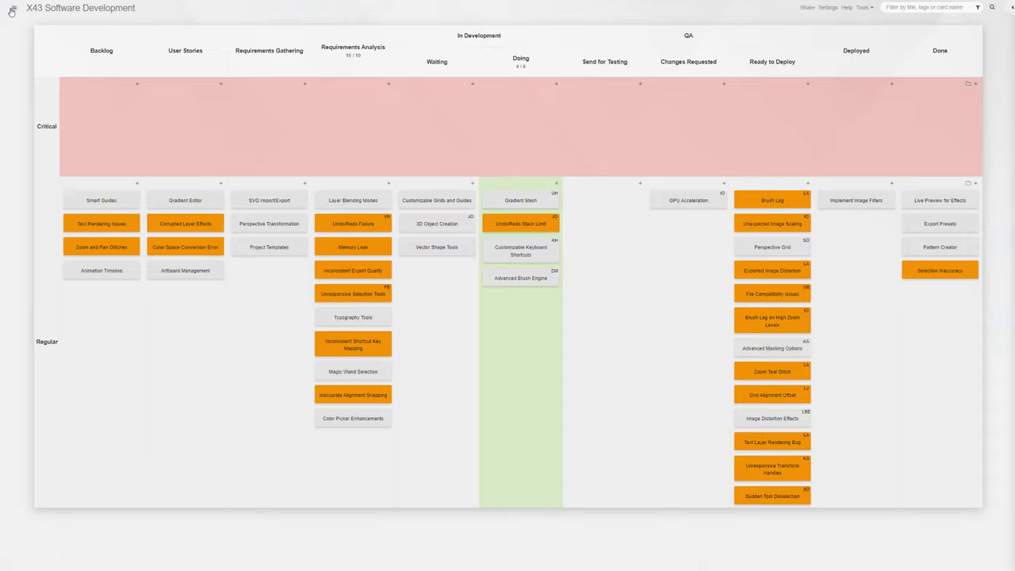
pyautogui.click(48, 65)
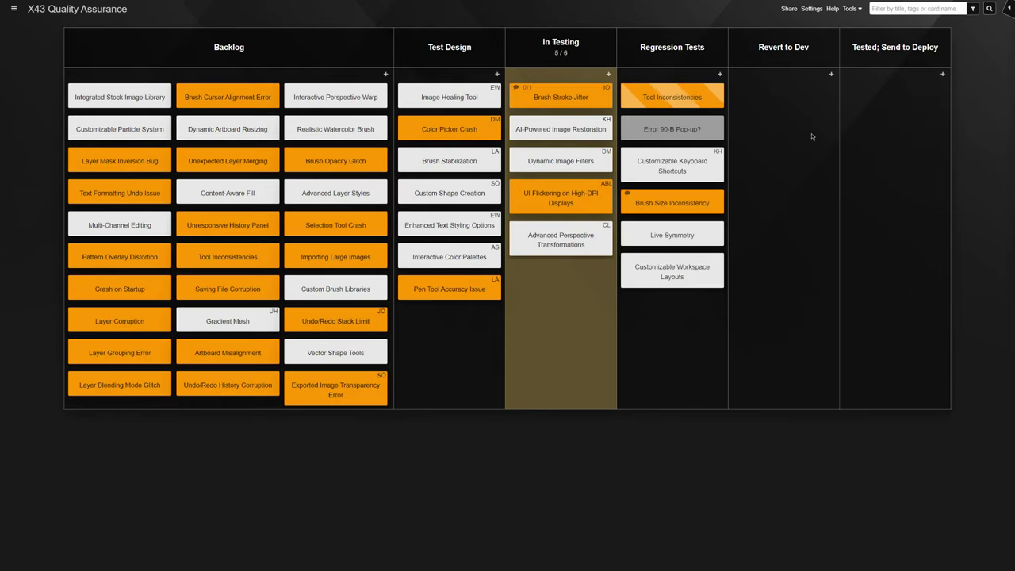
# Post the prepared comment on Tool Inconsistencies, notifying a colleague
pyautogui.click(692, 97)
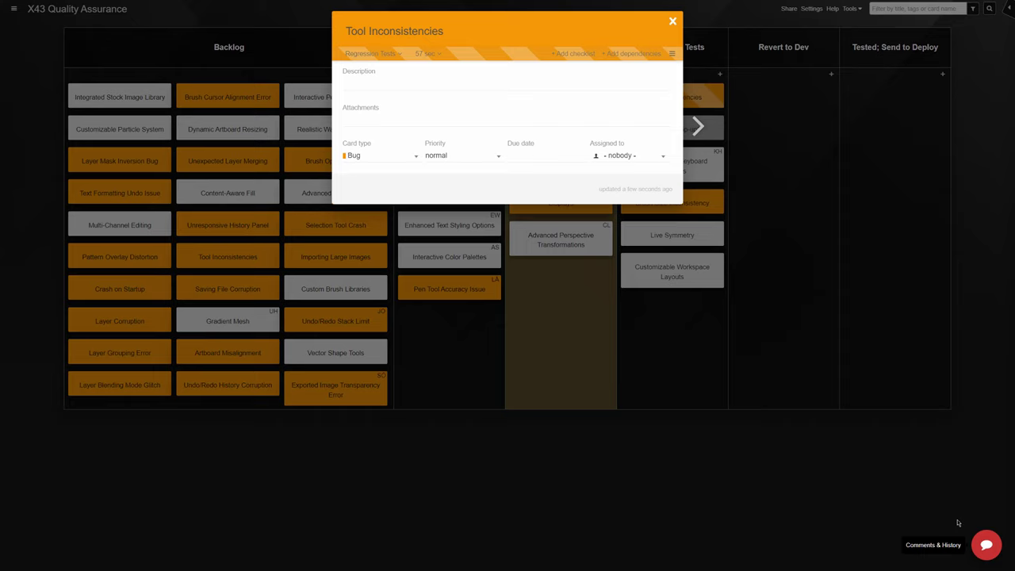
pyautogui.click(978, 551)
pyautogui.hotkey('ctrl', 'v')
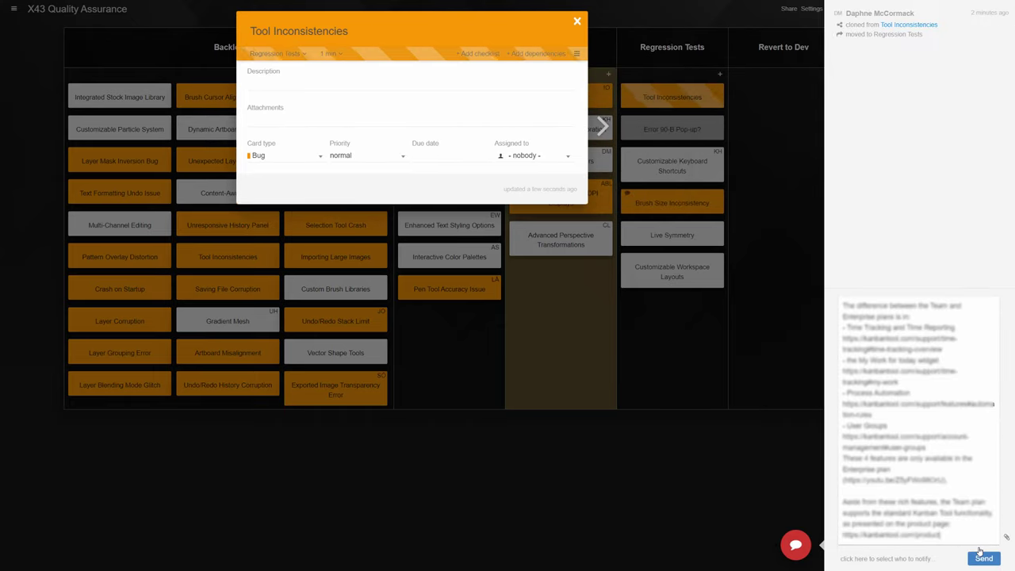
pyautogui.click(903, 558)
pyautogui.click(872, 516)
pyautogui.click(983, 558)
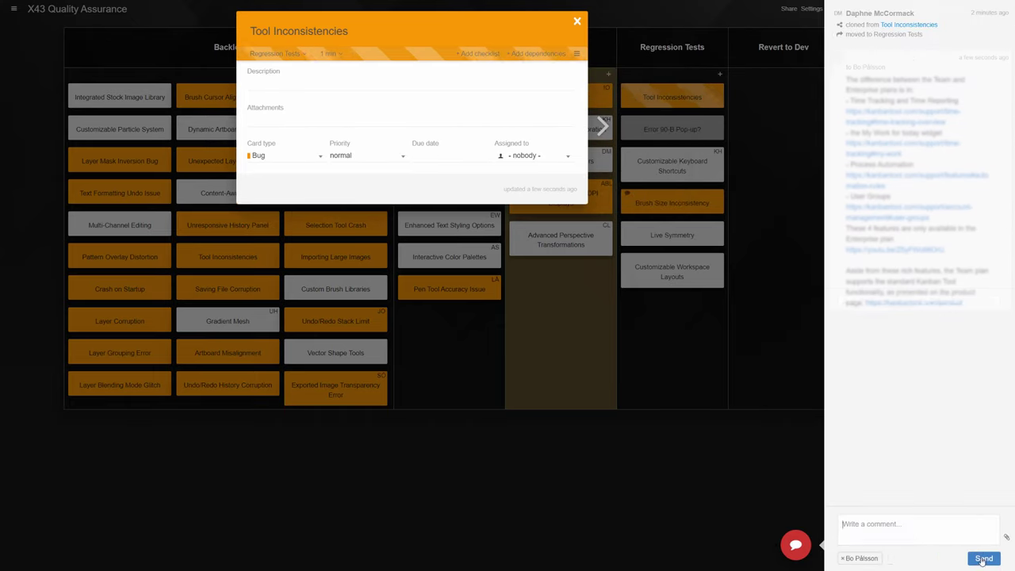
pyautogui.click(771, 440)
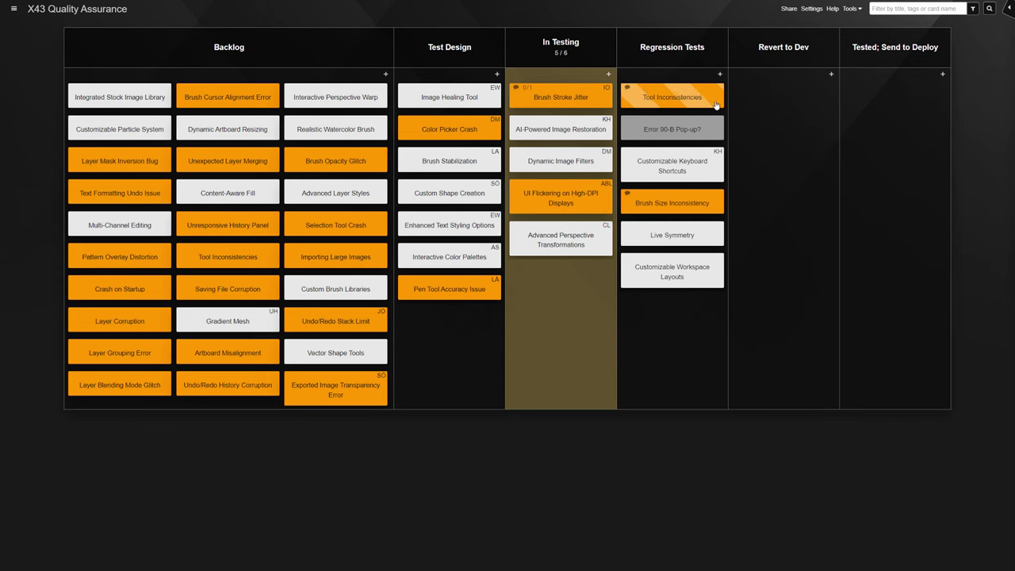
# Move Tool Inconsistencies into Revert to Dev and Error 90-B Pop-up? toward Tested; Send to Deploy
pyautogui.moveTo(716, 103); pyautogui.dragTo(828, 101)
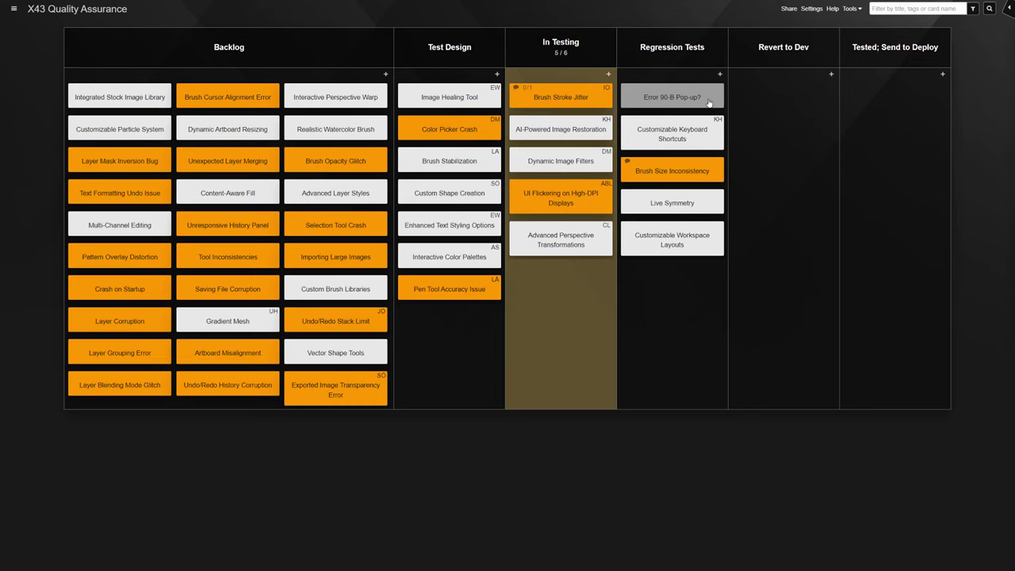
pyautogui.hotkey('ctrl', '-')
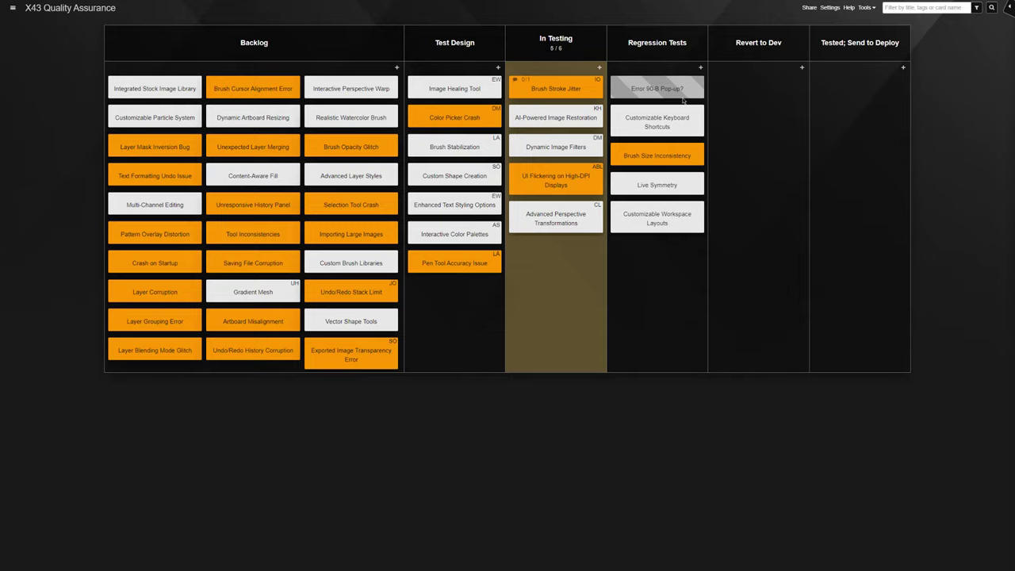
pyautogui.moveTo(683, 92); pyautogui.dragTo(877, 88)
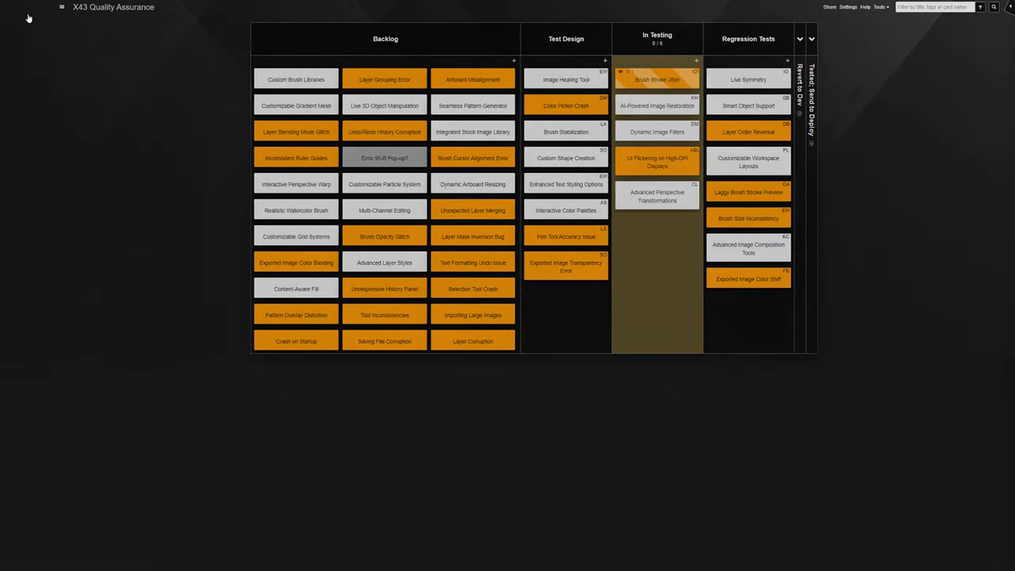
pyautogui.click(61, 7)
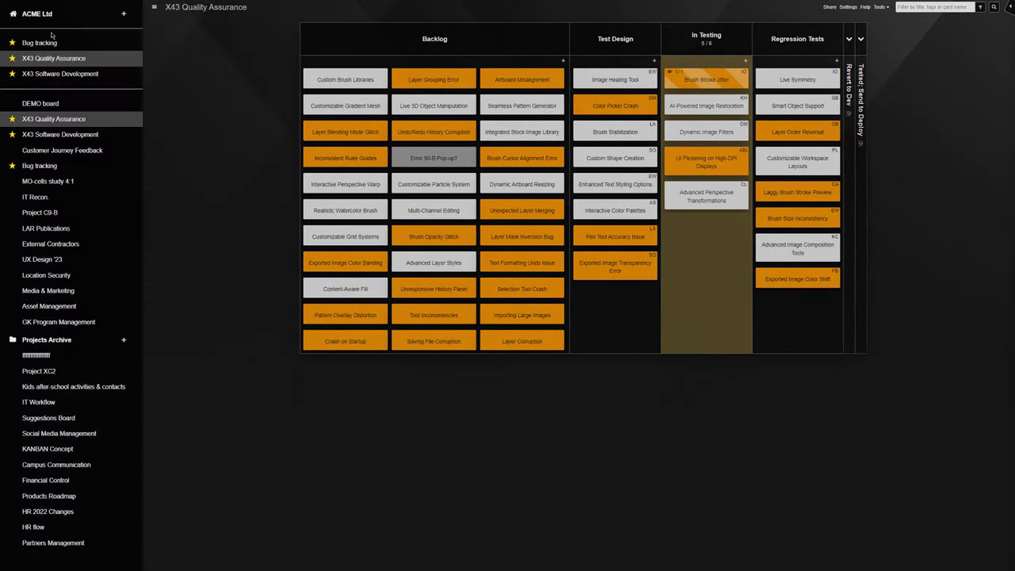
# On X43 Software Development, move Gradient Mesh to Send for Testing and Layer Blending Modes to Waiting
pyautogui.click(60, 73)
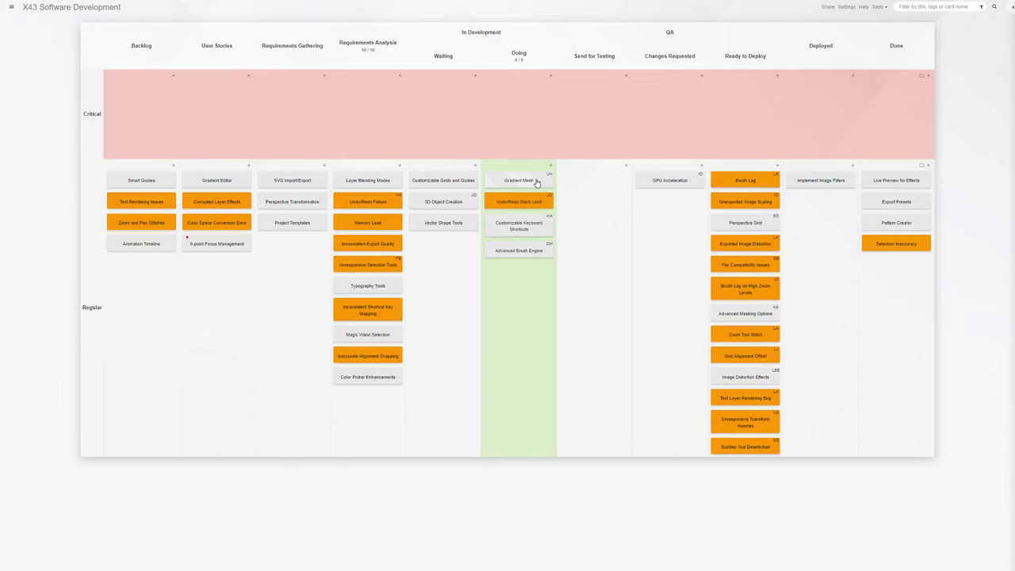
pyautogui.moveTo(536, 182); pyautogui.dragTo(607, 209)
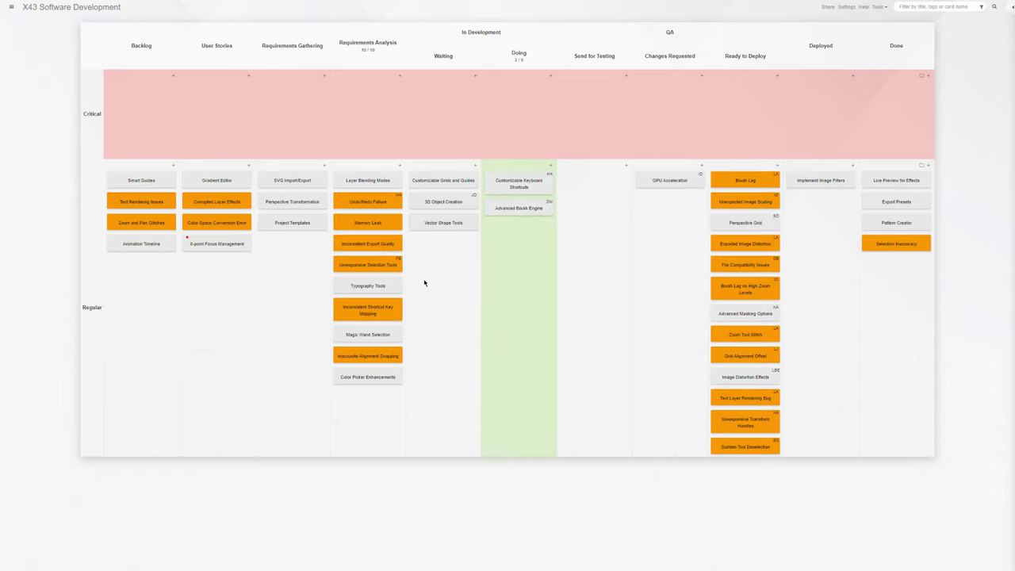
pyautogui.moveTo(377, 180); pyautogui.dragTo(443, 244)
# Send Customizable Keyboard Shortcuts, Advanced Brush Engine and Customizable Grids and Guides for testing; start 3D Object Creation
pyautogui.moveTo(519, 184); pyautogui.dragTo(612, 265)
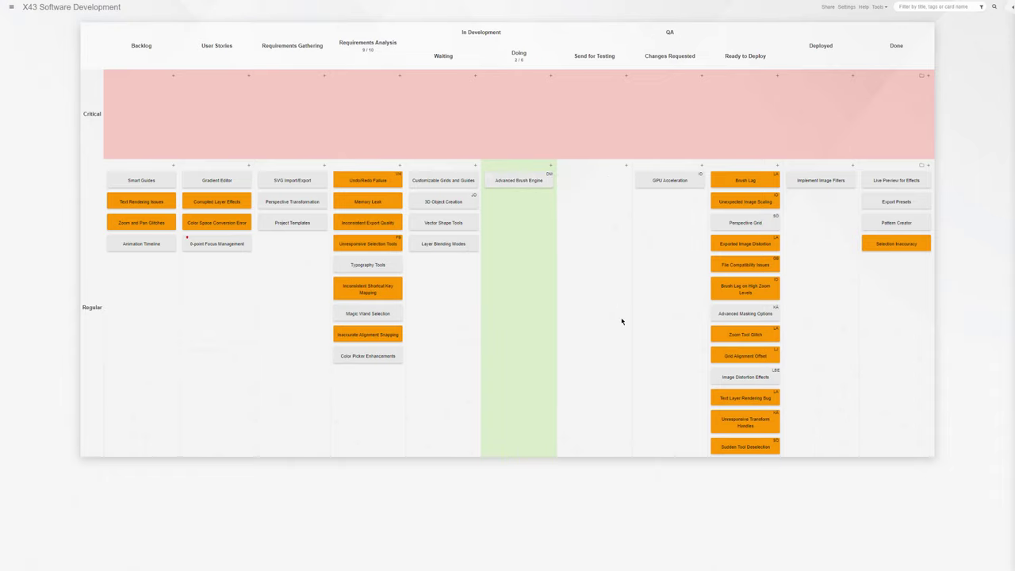
pyautogui.moveTo(528, 181); pyautogui.dragTo(595, 184)
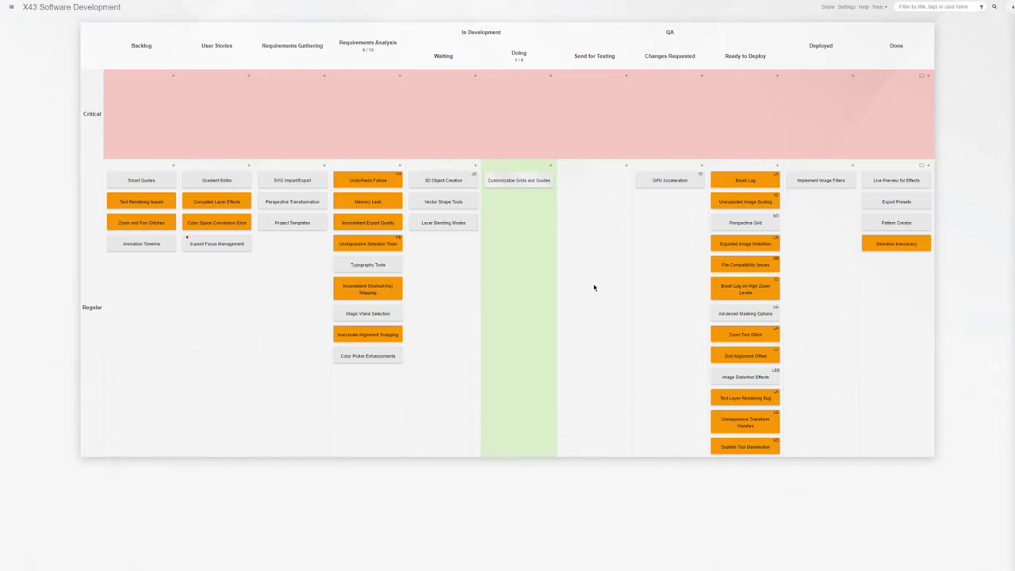
pyautogui.moveTo(444, 180); pyautogui.dragTo(523, 198)
pyautogui.moveTo(579, 180); pyautogui.dragTo(591, 184)
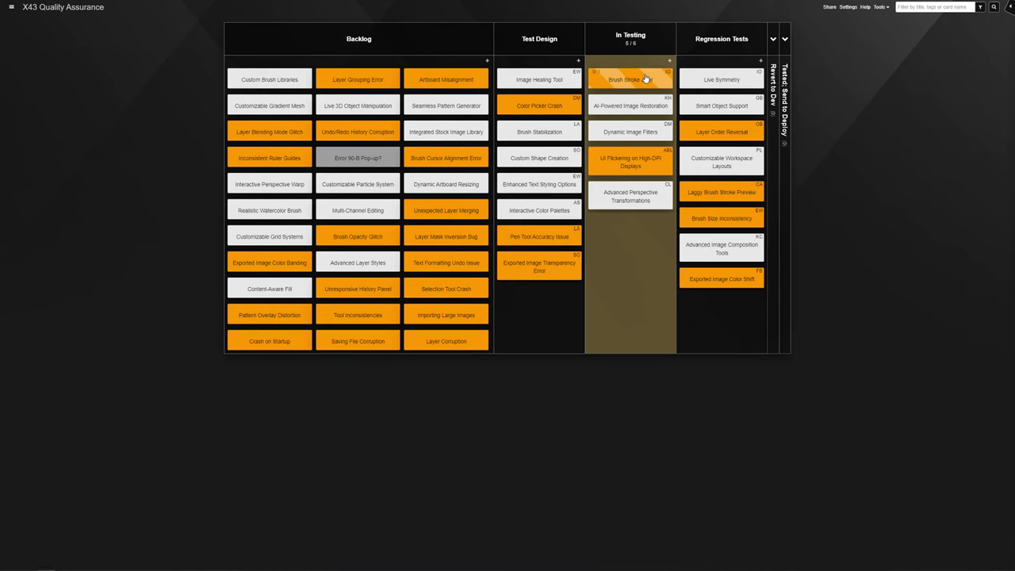
pyautogui.click(643, 80)
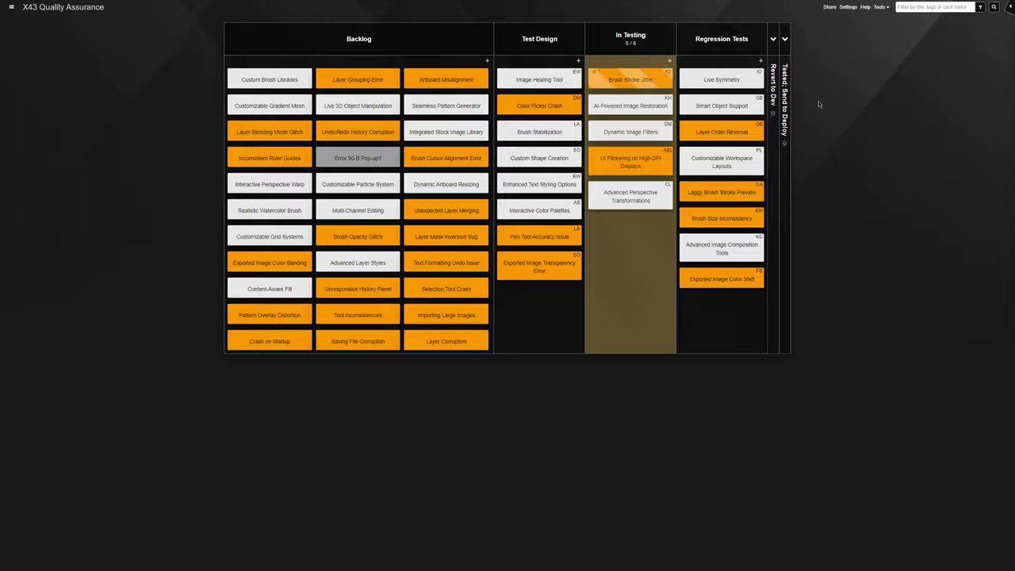
# Open the card details and copy the card id from the browser's web address
pyautogui.click(619, 106)
pyautogui.press('F11')
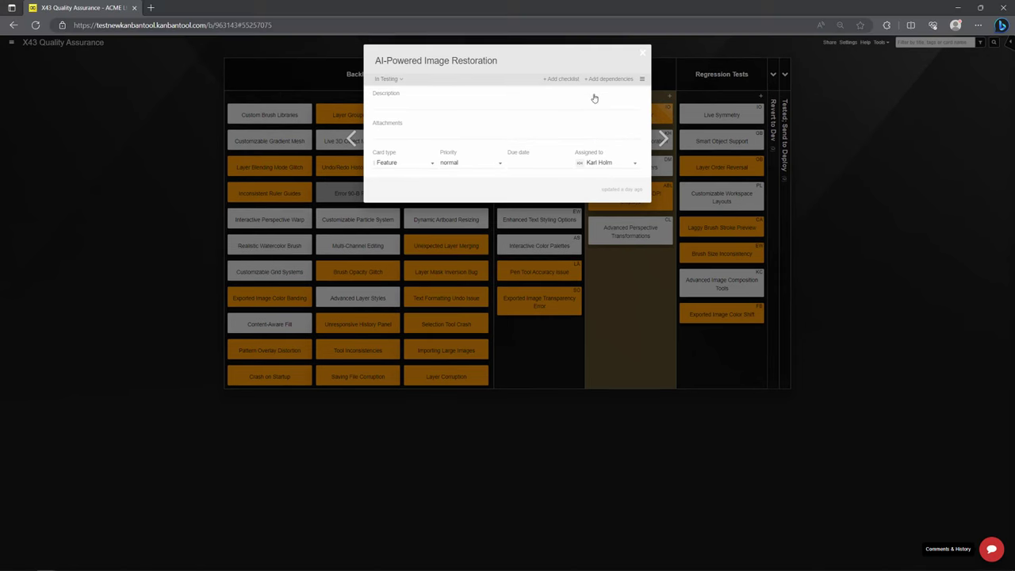
pyautogui.click(368, 27)
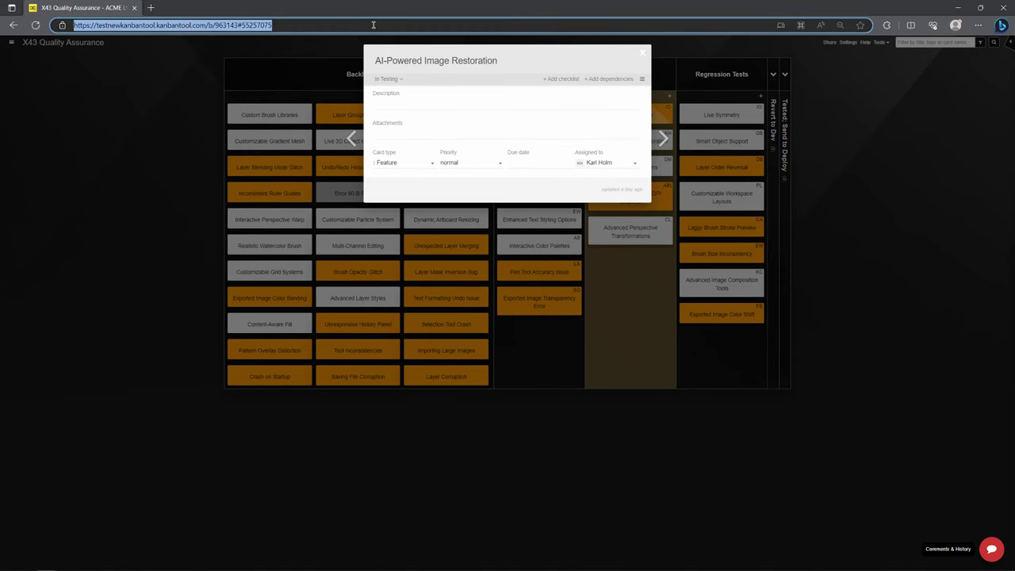
pyautogui.moveTo(239, 24); pyautogui.dragTo(341, 25)
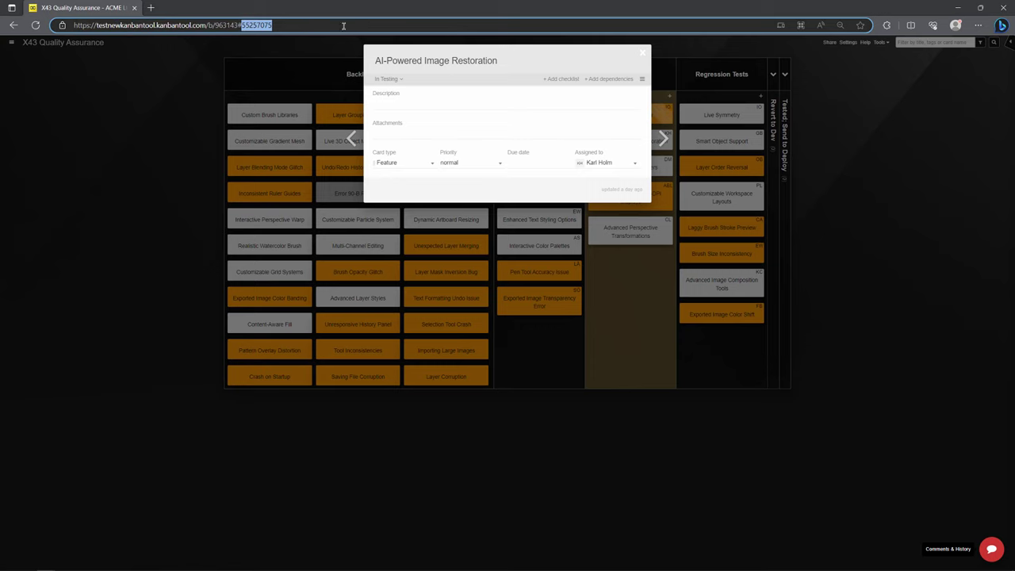
pyautogui.press('F11')
# Attach a link to the copied card using its pasted id
pyautogui.click(410, 103)
pyautogui.click(410, 125)
pyautogui.write('id:55257097')
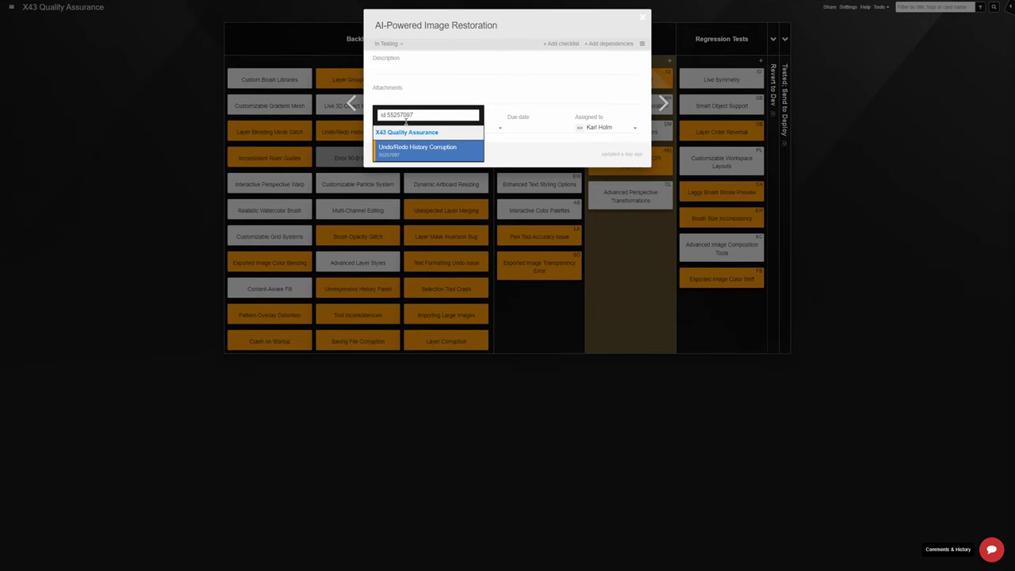
pyautogui.click(417, 150)
# Post a comment on Brush Stroke Jitter asking its assignee to see the Undo/Redo History Corruption card
pyautogui.click(609, 343)
pyautogui.click(630, 79)
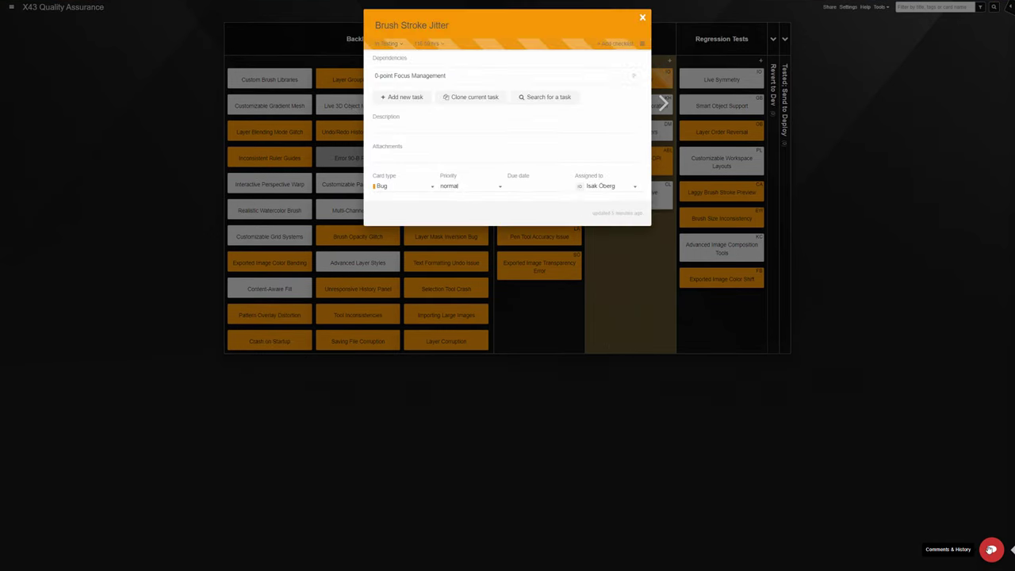
pyautogui.click(991, 548)
pyautogui.write('Isak, please see #')
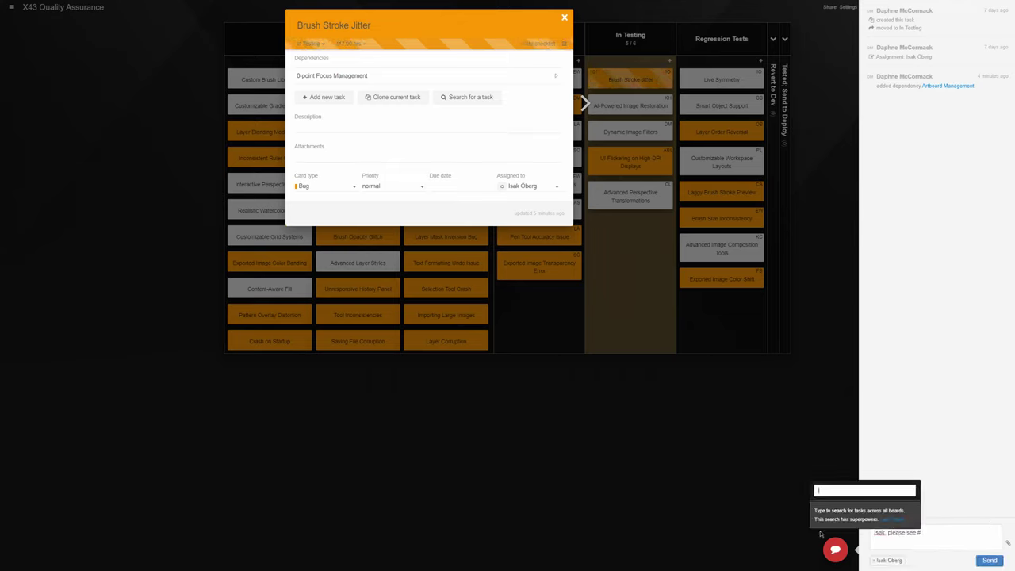
pyautogui.write('id:55257097')
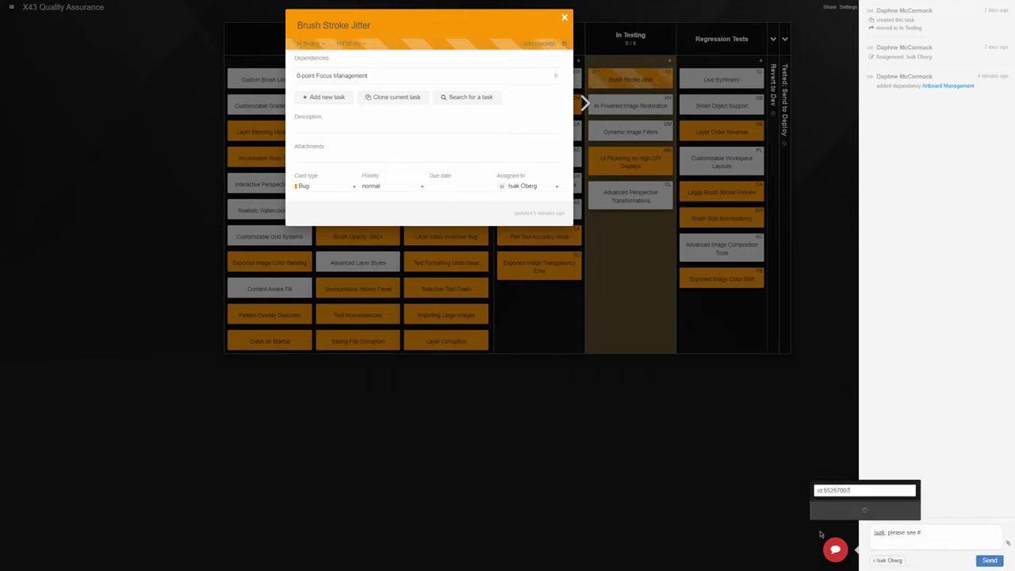
pyautogui.click(843, 522)
pyautogui.click(989, 559)
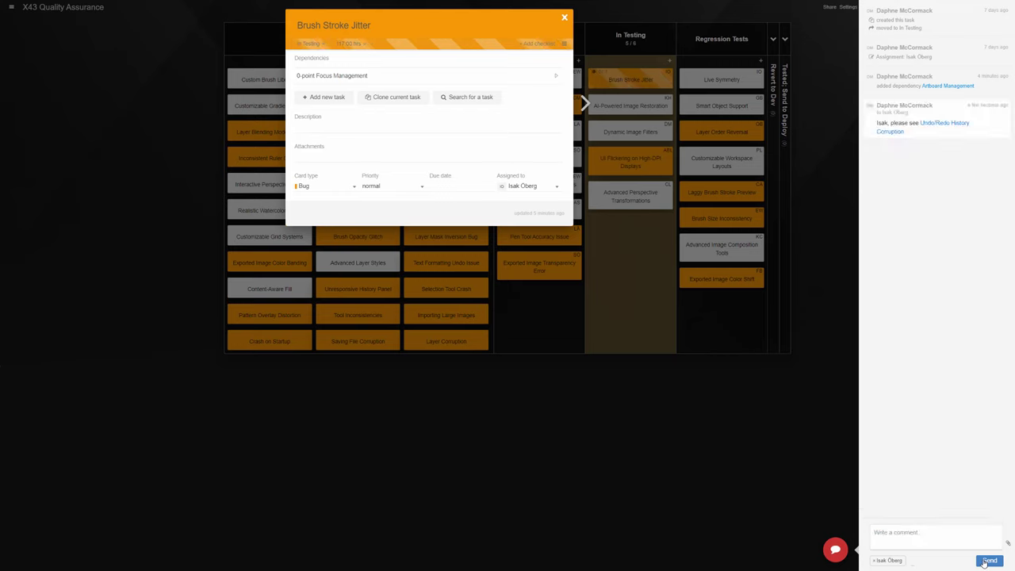
pyautogui.press('Escape')
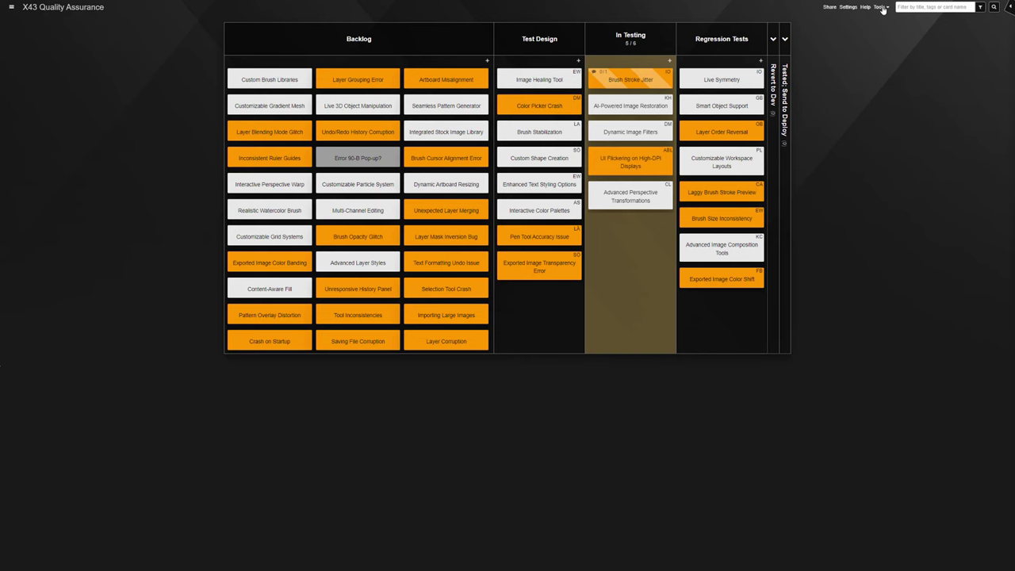
# Open Lead and Cycle Time analytics and list tasks for weeks 6–12 Mar, 12–18 Dec, 29 May–4 Jun, 17–23 Apr
pyautogui.click(882, 8)
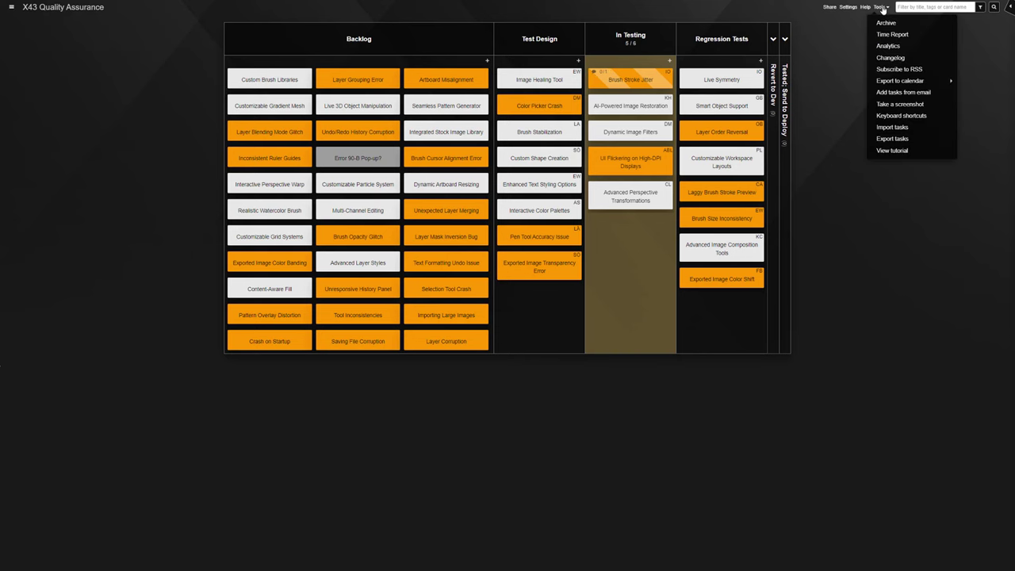
pyautogui.click(896, 45)
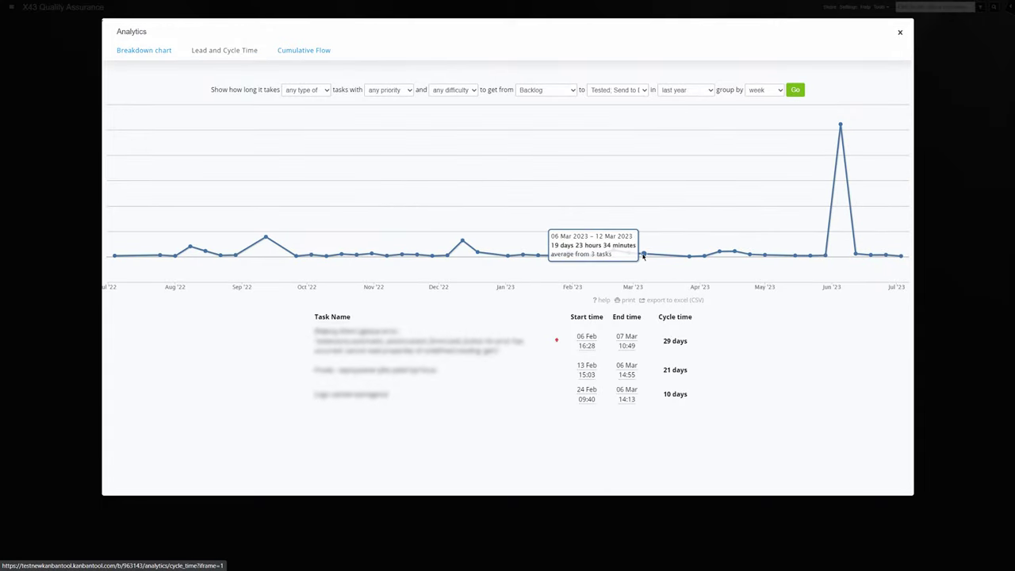
pyautogui.click(643, 256)
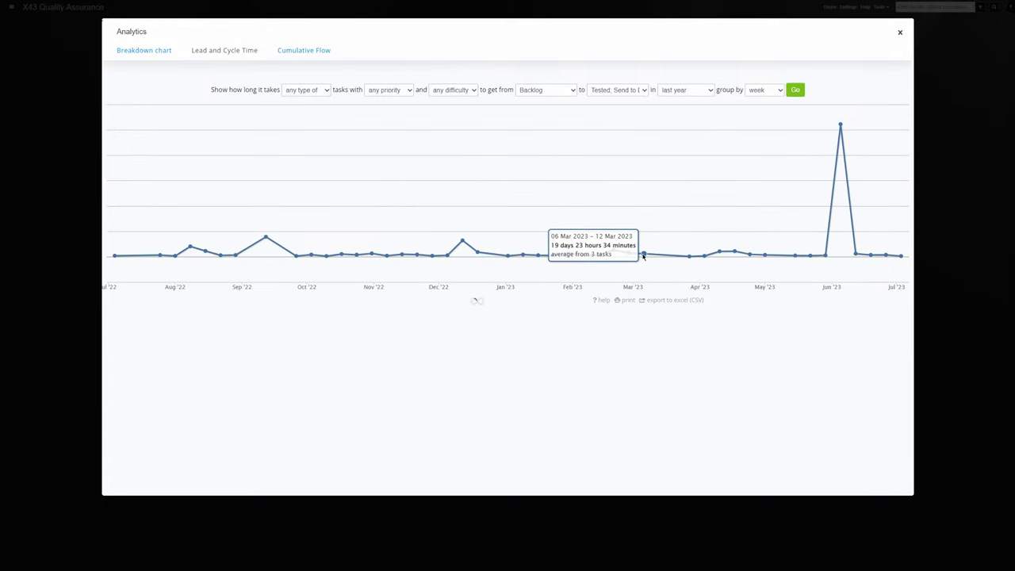
pyautogui.click(458, 239)
pyautogui.click(825, 256)
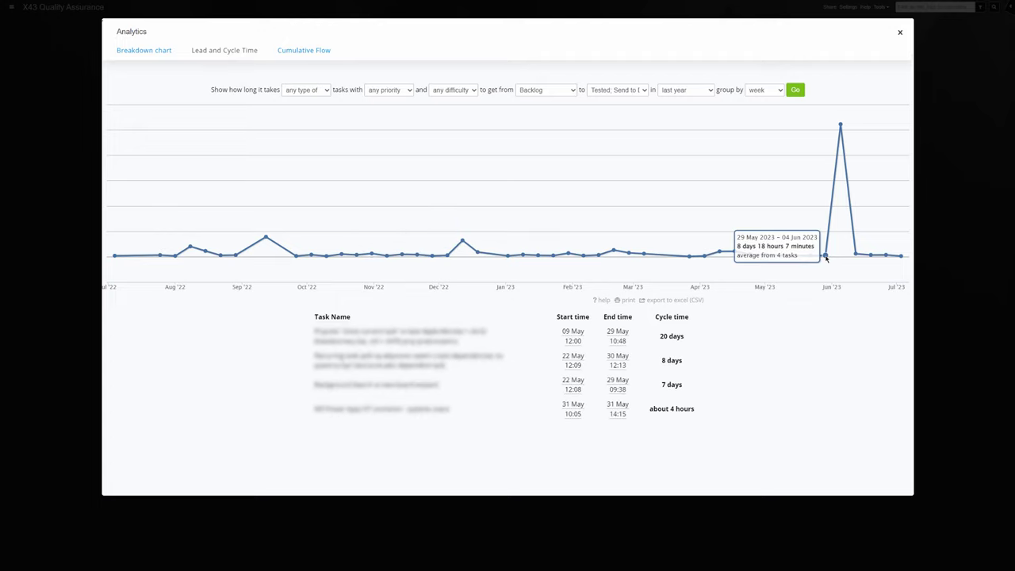
pyautogui.click(734, 252)
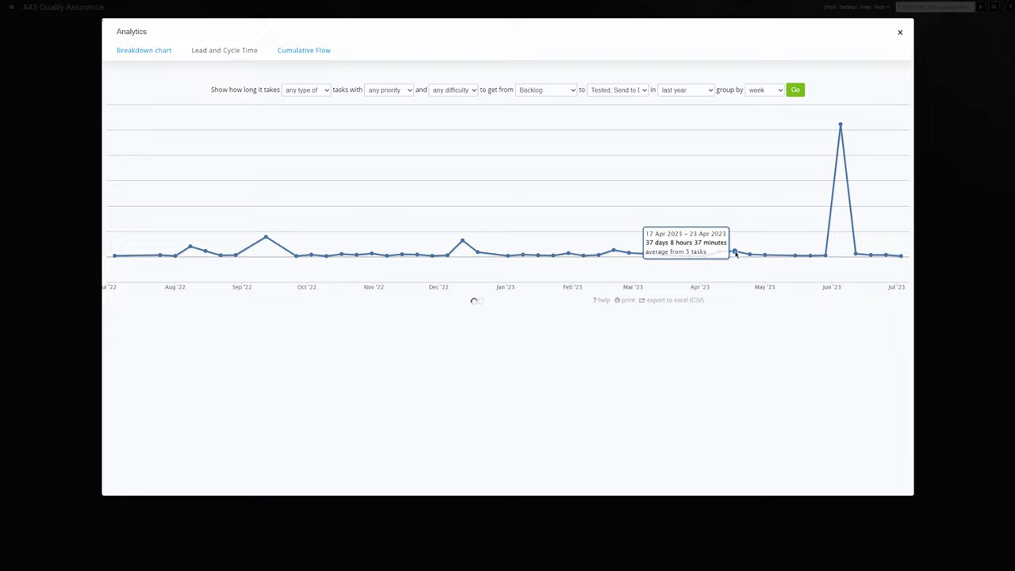
pyautogui.press('Escape')
# On X43 Software Development, move Undo/Redo History Corruption from Doing into Changes Requested
pyautogui.click(11, 7)
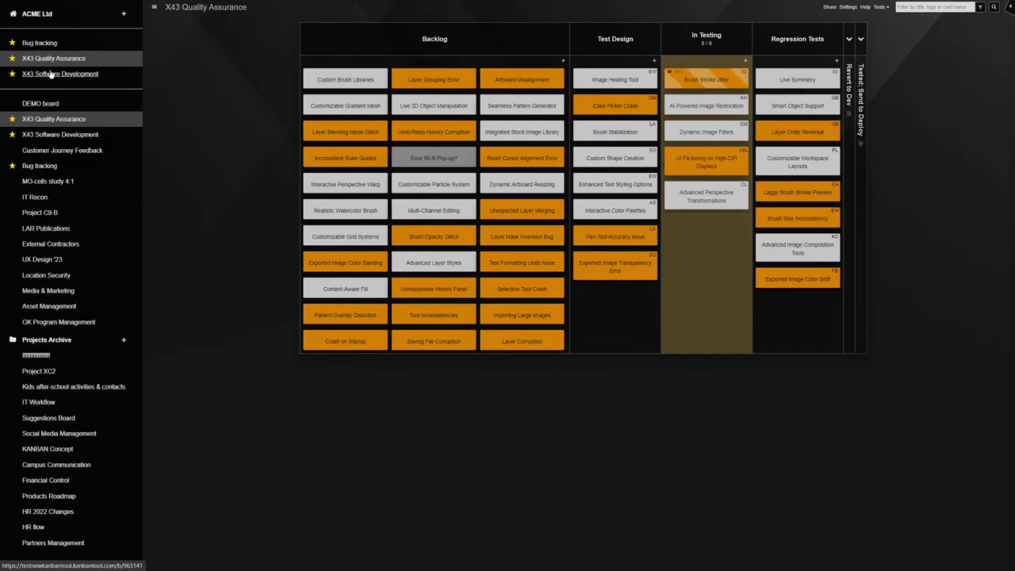
pyautogui.click(54, 71)
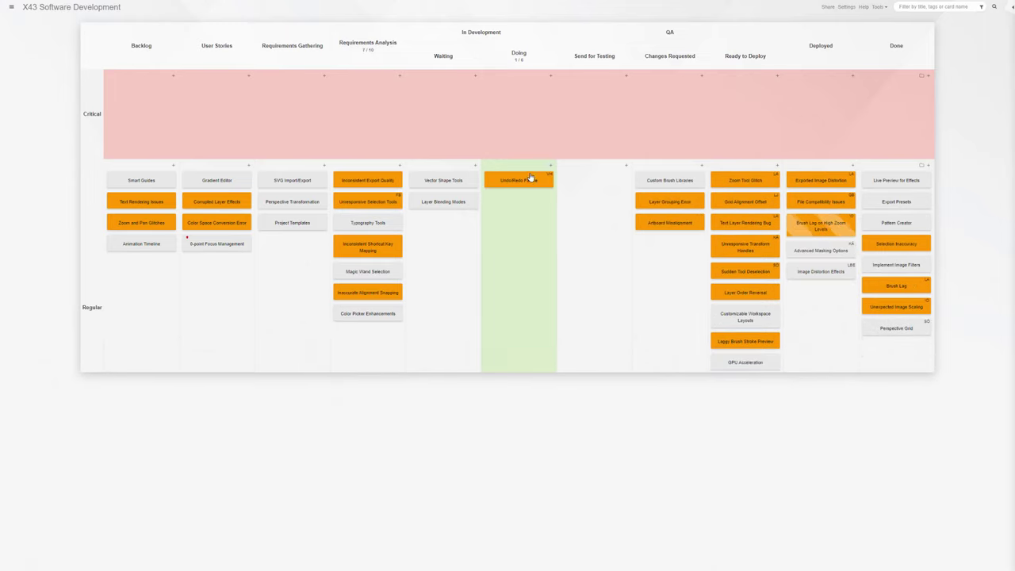
pyautogui.moveTo(528, 184); pyautogui.dragTo(670, 188)
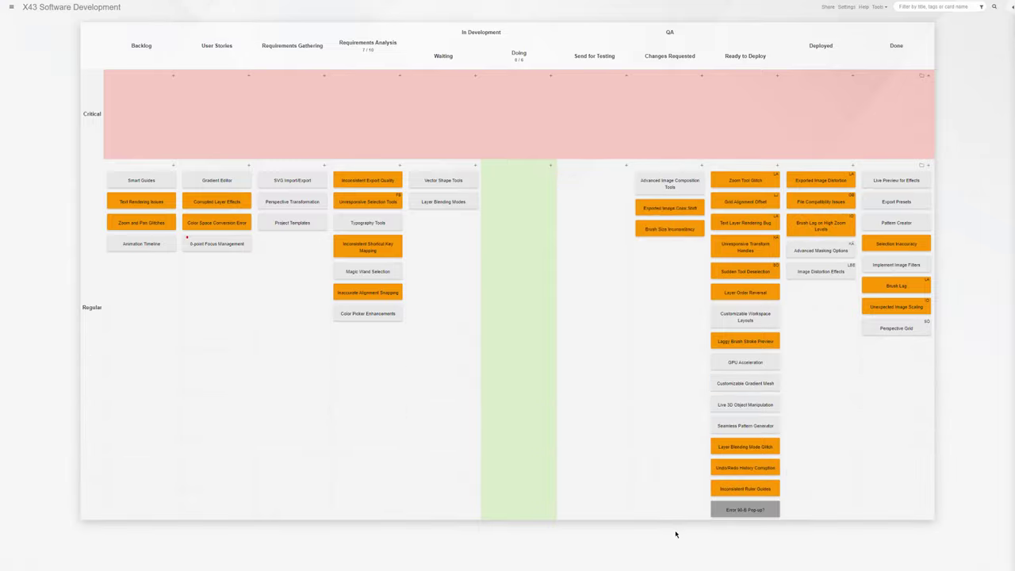